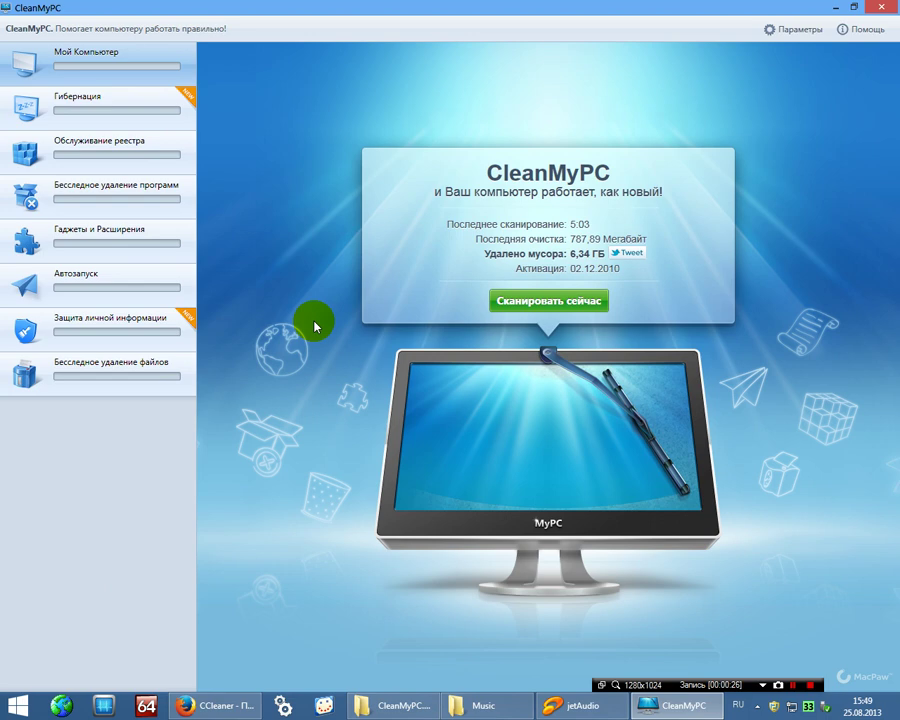
Review the program settings for general options, agents, appearance, updates and notifications, and close them without changes
{"action": "left_click", "coordinate": [803, 30]}
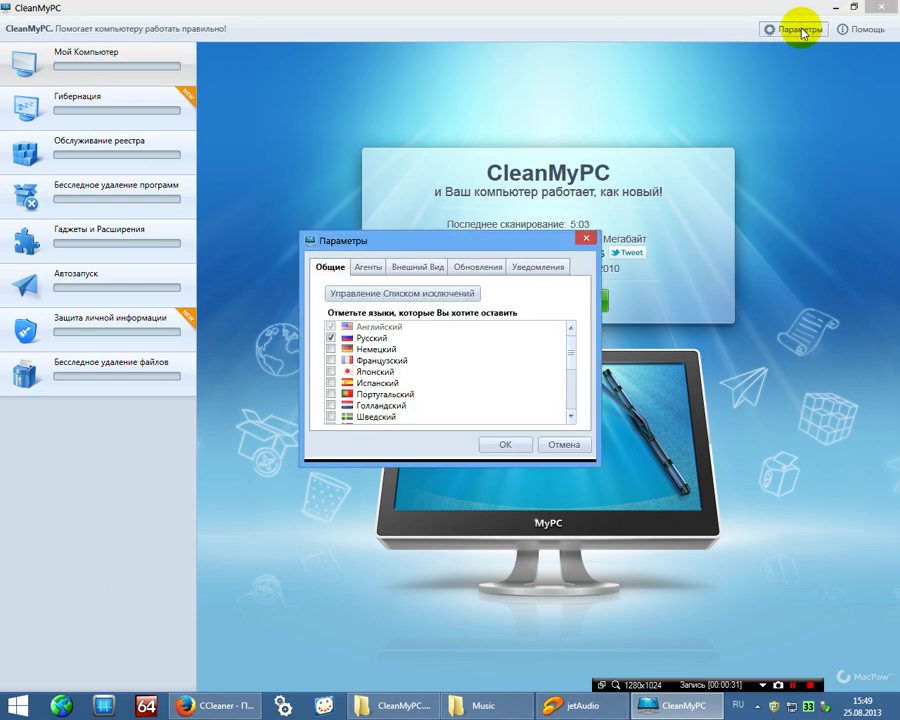
{"action": "left_click", "coordinate": [368, 268]}
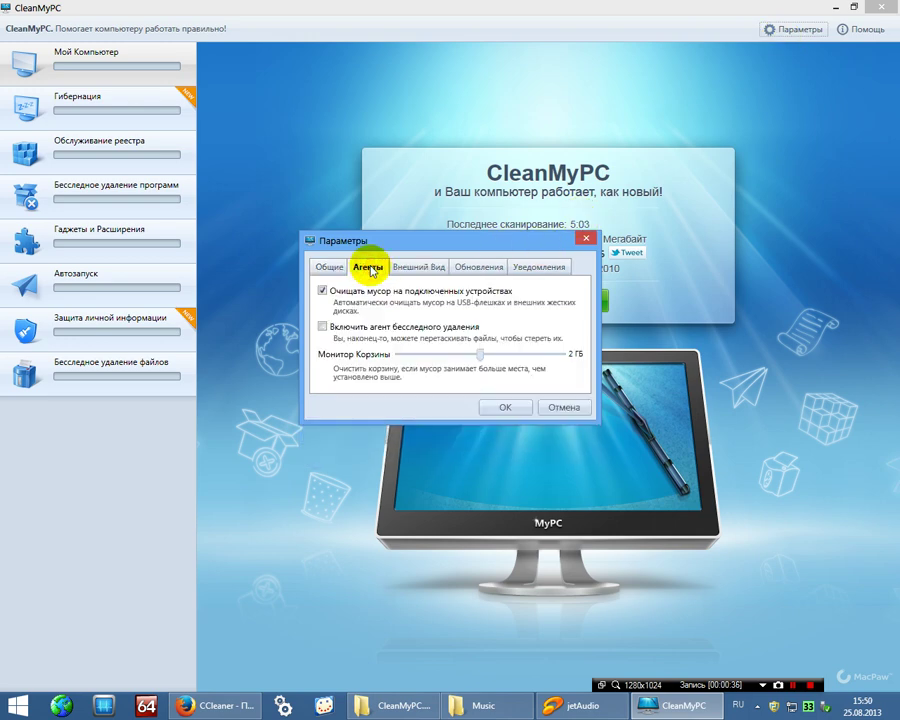
{"action": "left_click", "coordinate": [405, 268]}
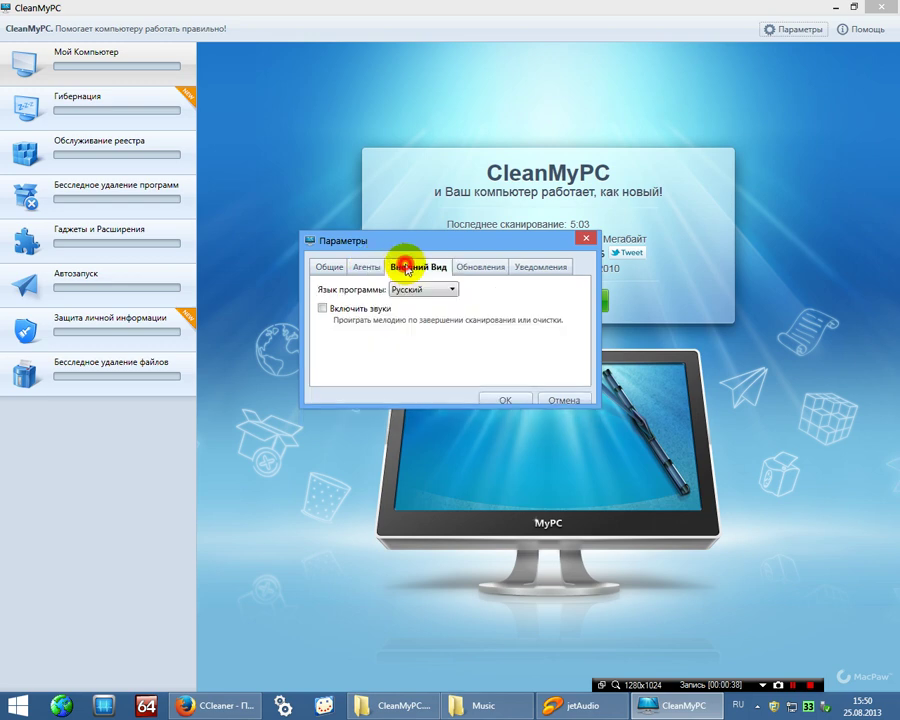
{"action": "left_click", "coordinate": [476, 270]}
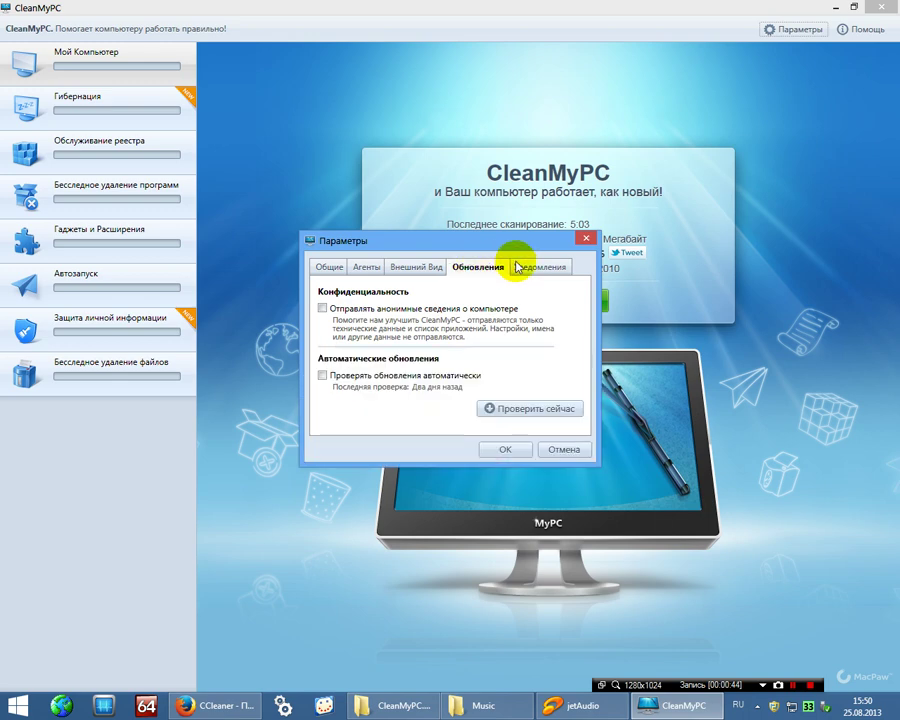
{"action": "left_click", "coordinate": [534, 269]}
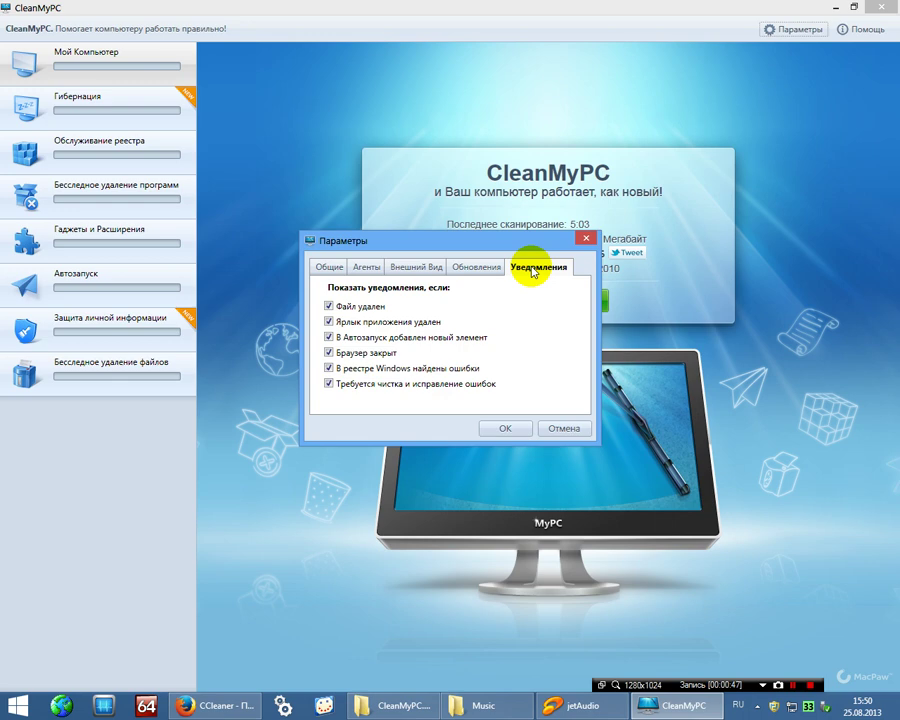
{"action": "left_click", "coordinate": [585, 238]}
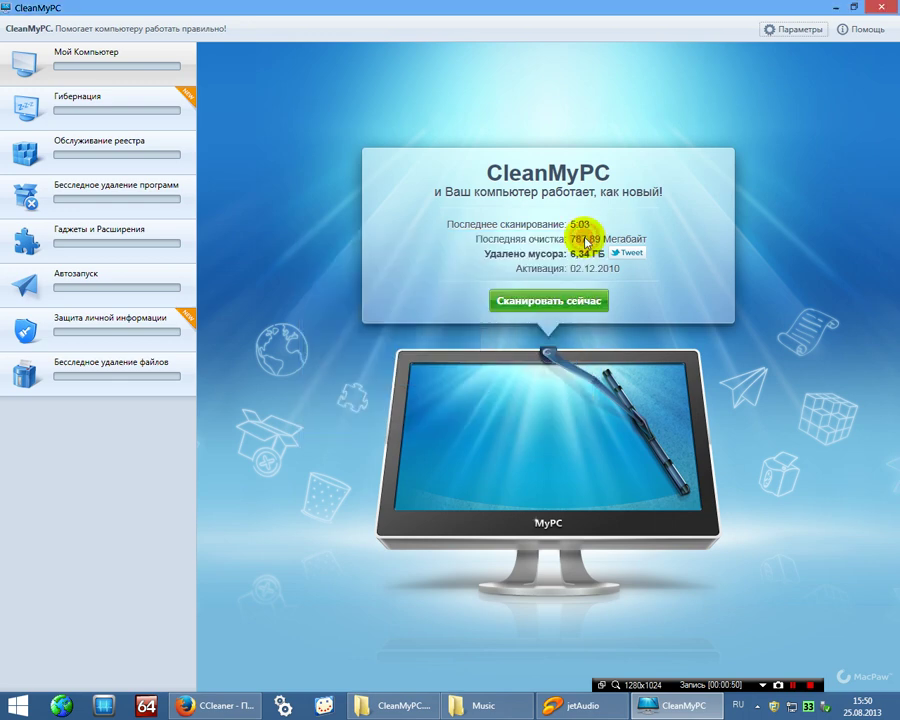
Scan the computer and clean the junk data found, and view the Hibernation (Гибернация) section
{"action": "left_click", "coordinate": [520, 302]}
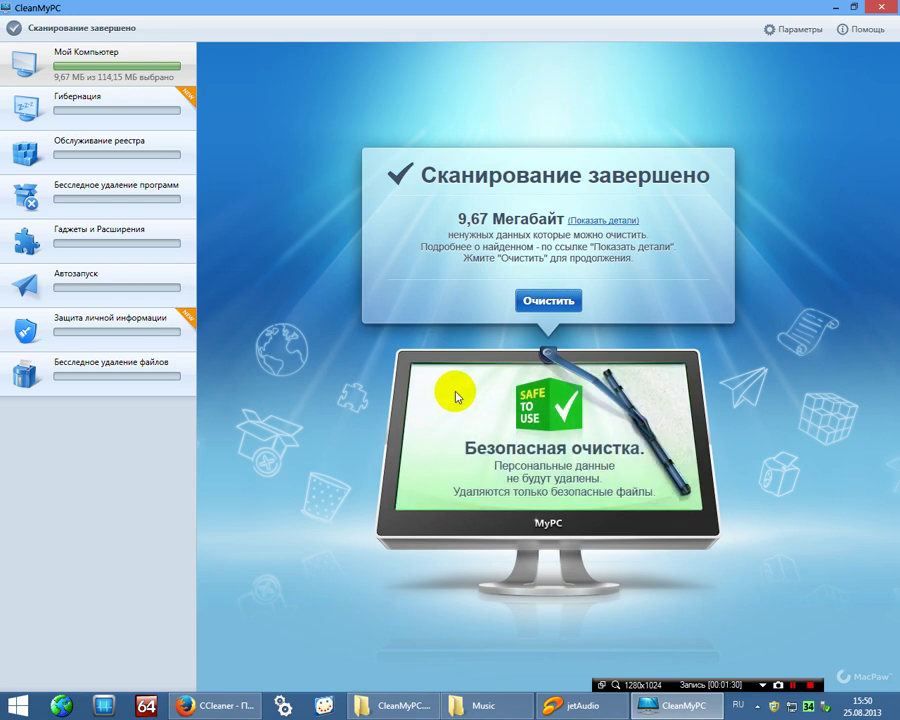
{"action": "left_click", "coordinate": [534, 300]}
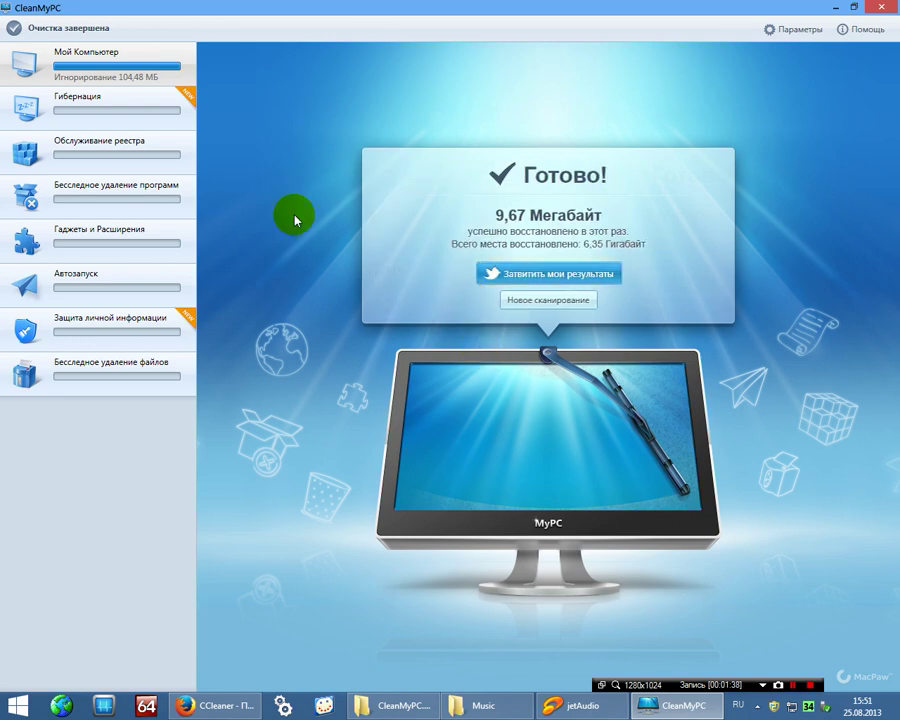
{"action": "left_click", "coordinate": [165, 115]}
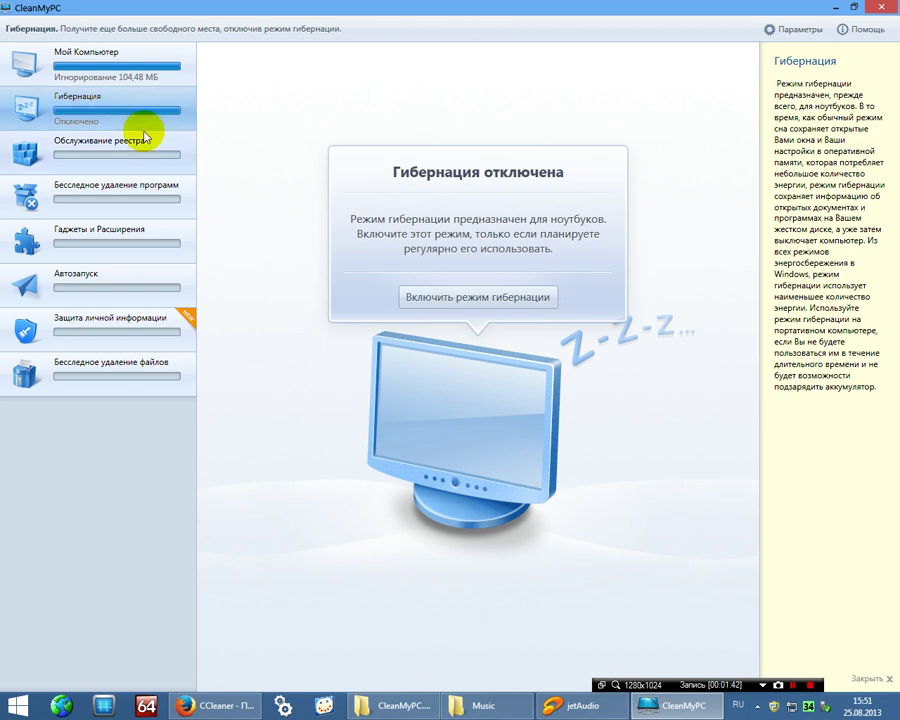
Scan the registry and repair all listed problems, including a repeat scan to check it
{"action": "left_click", "coordinate": [141, 152]}
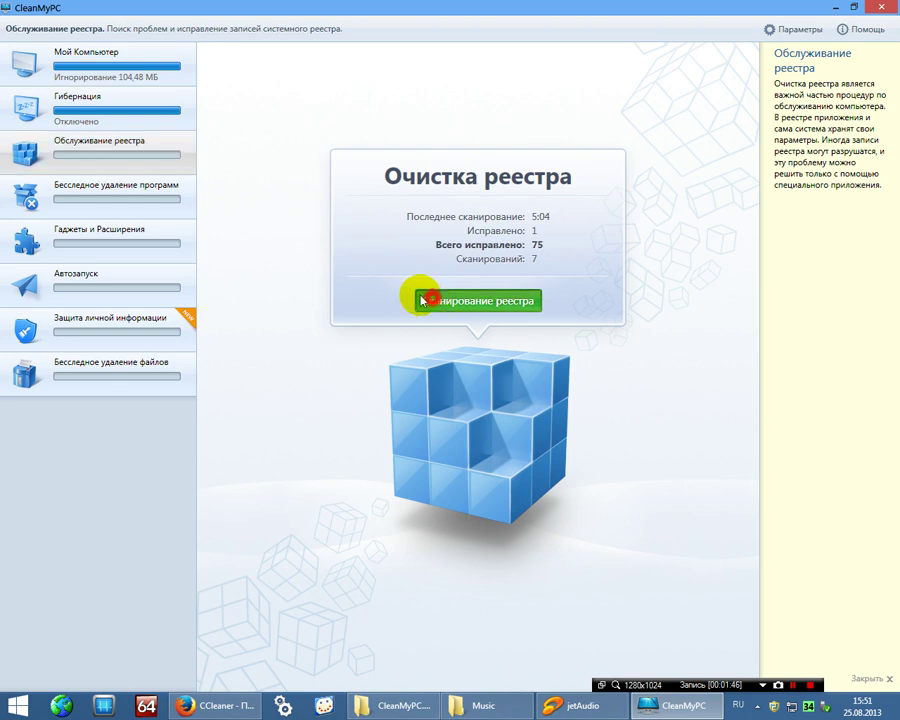
{"action": "key", "text": "Return"}
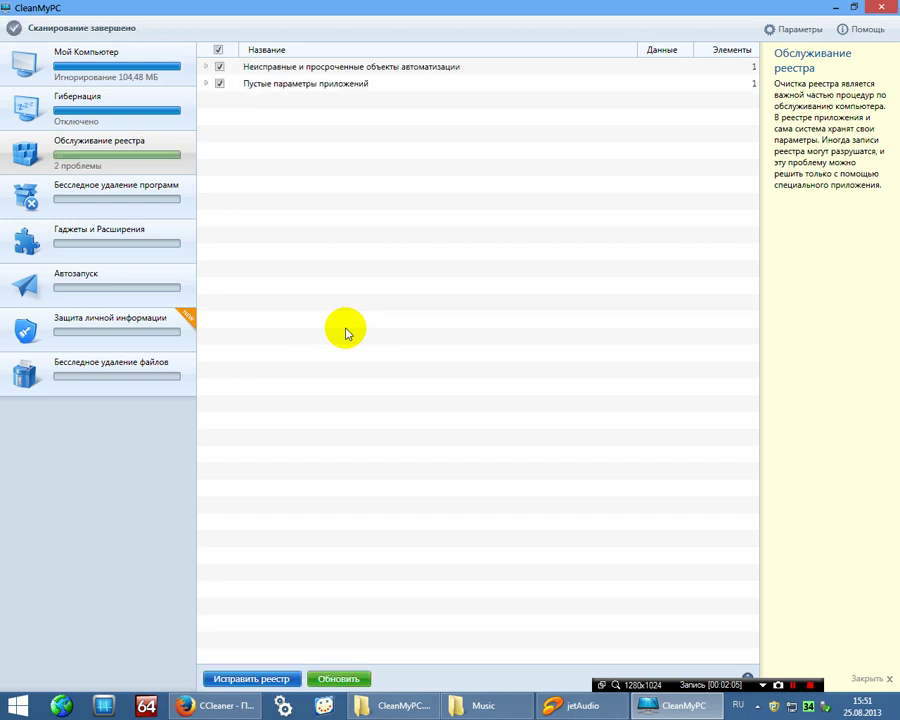
{"action": "left_click", "coordinate": [275, 680]}
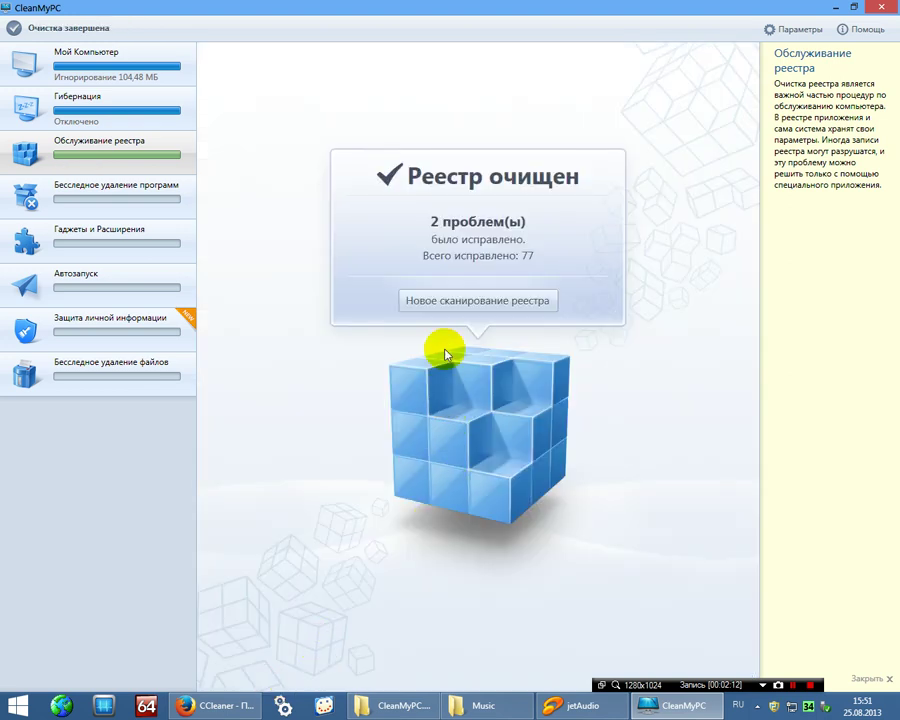
{"action": "left_click", "coordinate": [455, 303]}
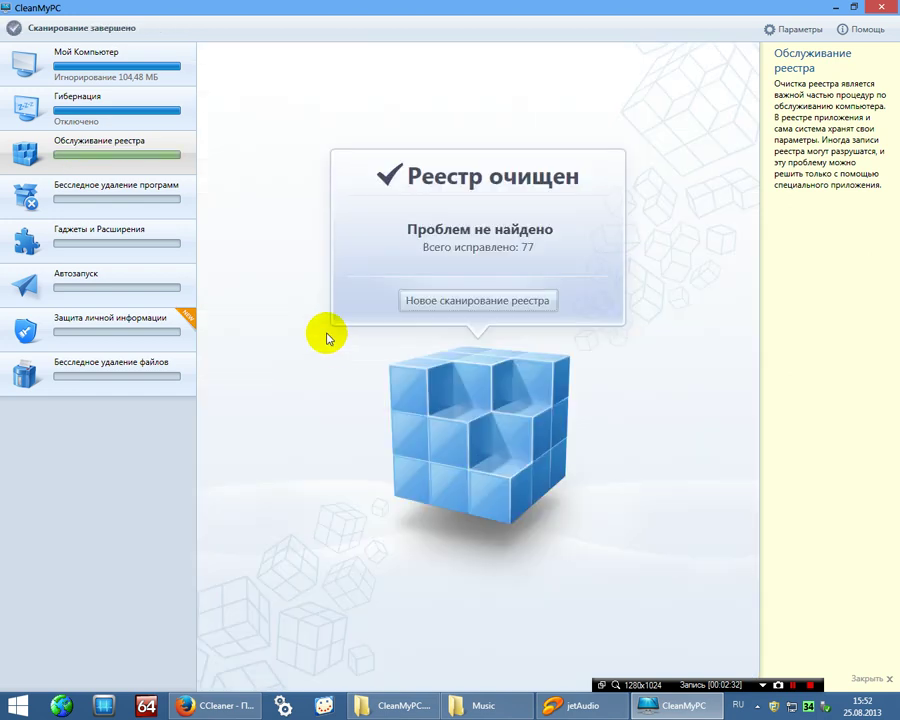
Look through the program uninstaller, the gadgets and extensions, and the startup applications
{"action": "left_click", "coordinate": [168, 206]}
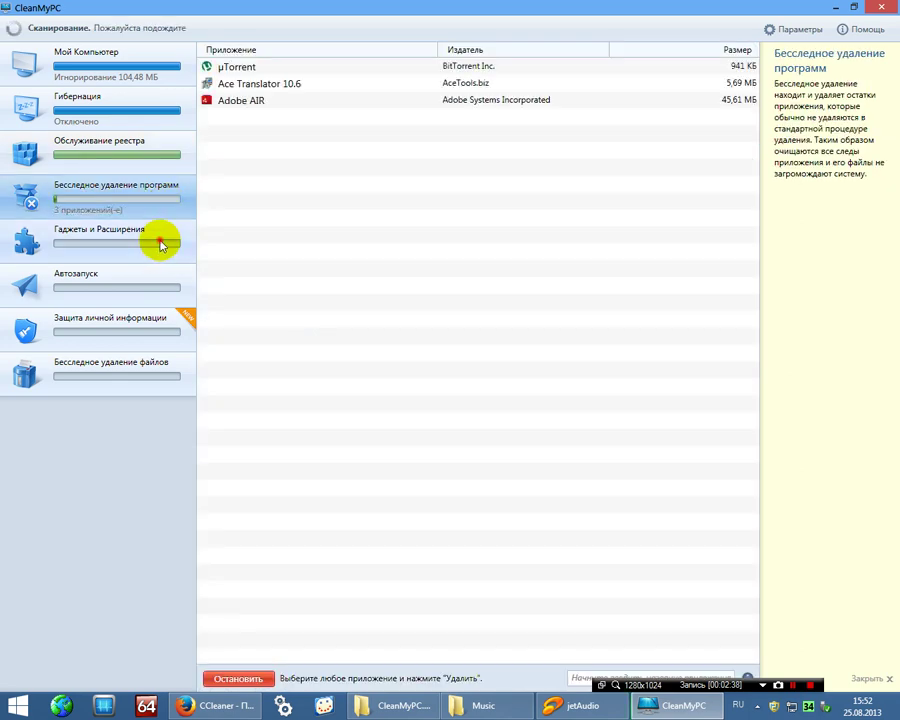
{"action": "left_click", "coordinate": [161, 245]}
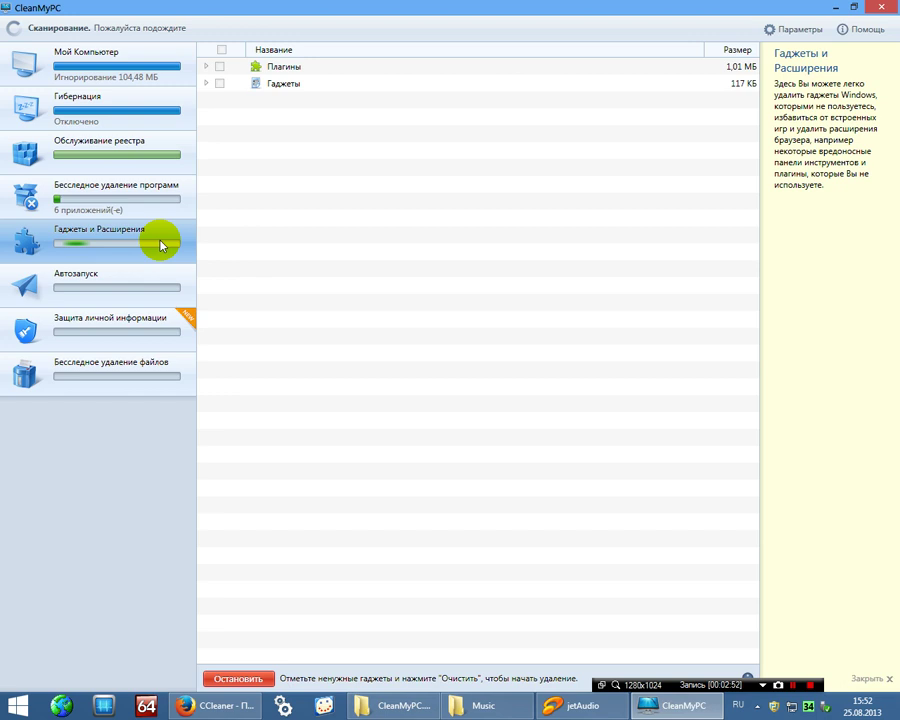
{"action": "left_click", "coordinate": [140, 290]}
{"action": "left_click", "coordinate": [140, 290]}
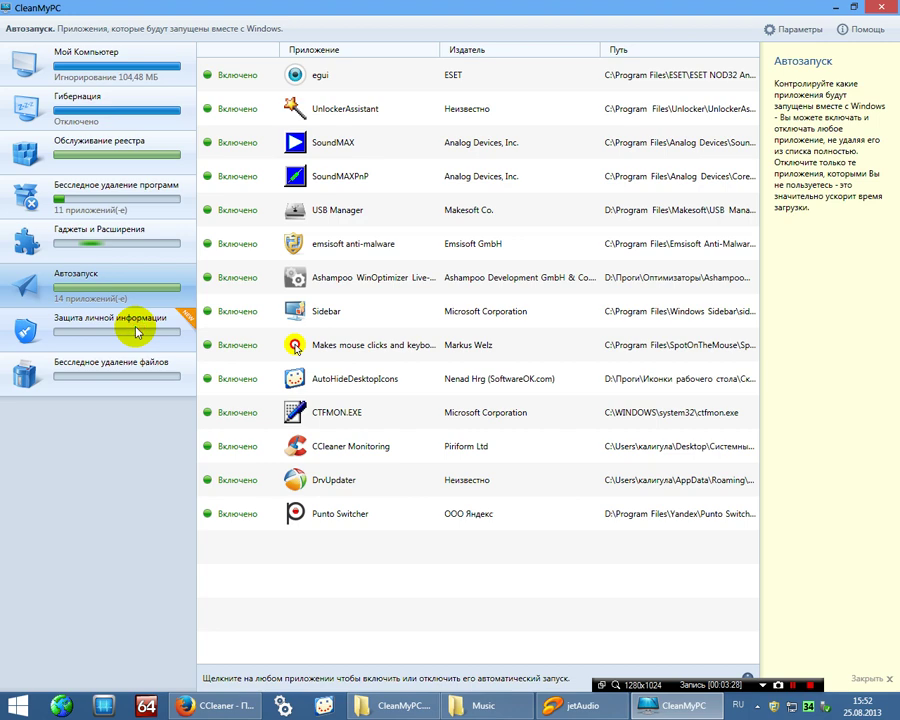
In the personal information protection section, exclude Авторизация from cleaning for Mozilla Firefox and Google Chrome
{"action": "left_click", "coordinate": [137, 332]}
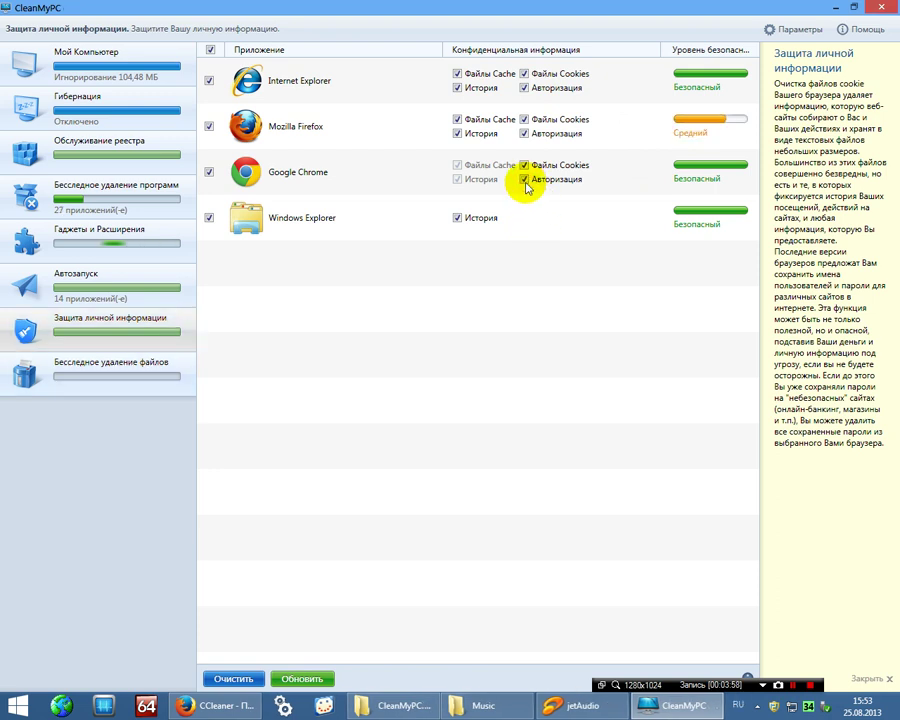
{"action": "left_click", "coordinate": [524, 181]}
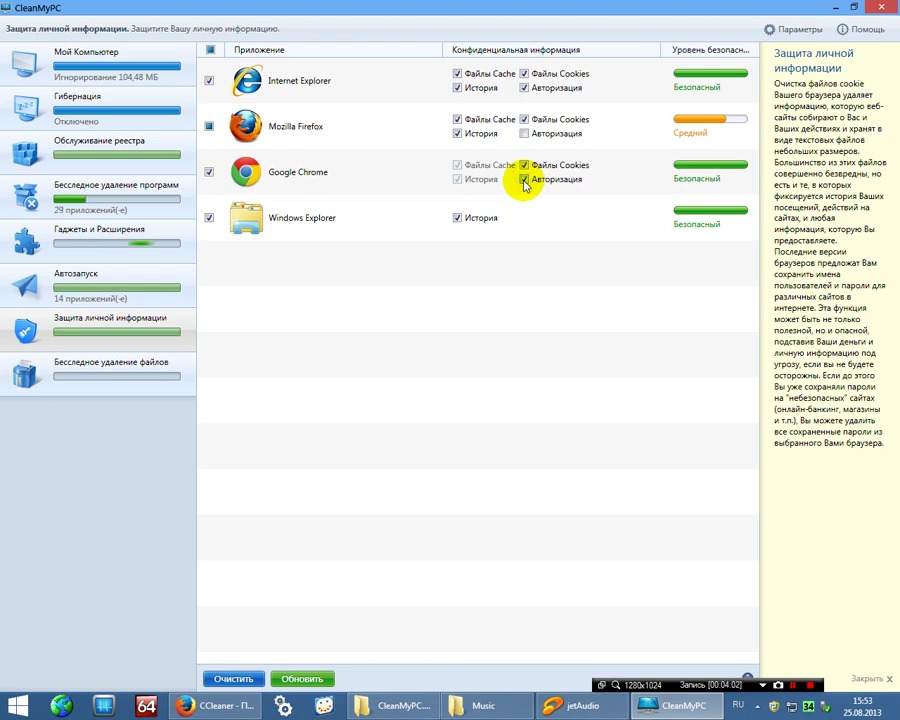
{"action": "left_click", "coordinate": [524, 181]}
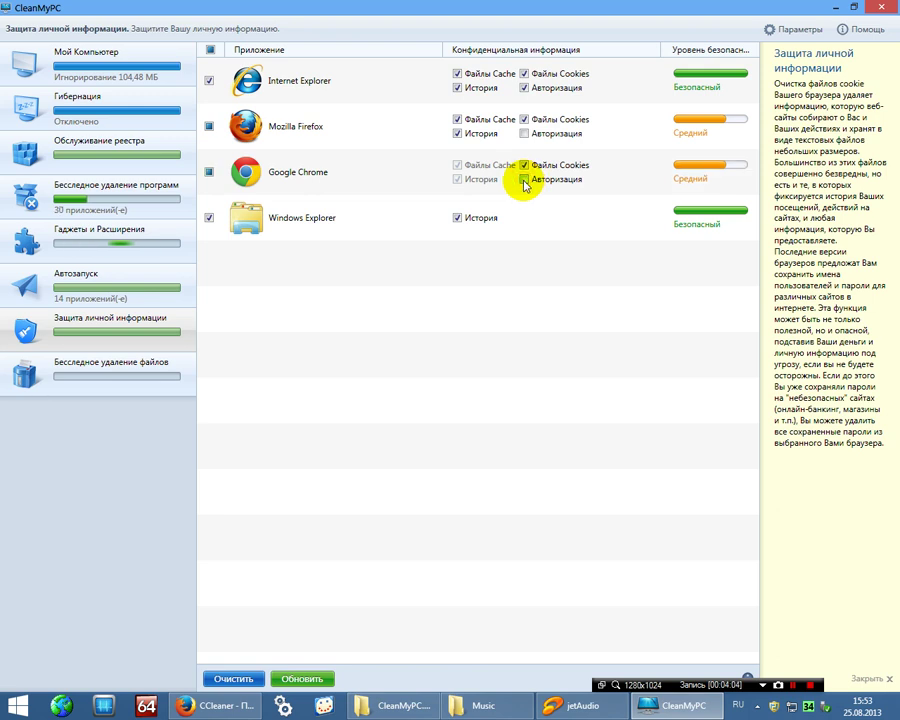
Try to clean the selected private data by forcing the running Firefox to close
{"action": "left_click", "coordinate": [238, 680]}
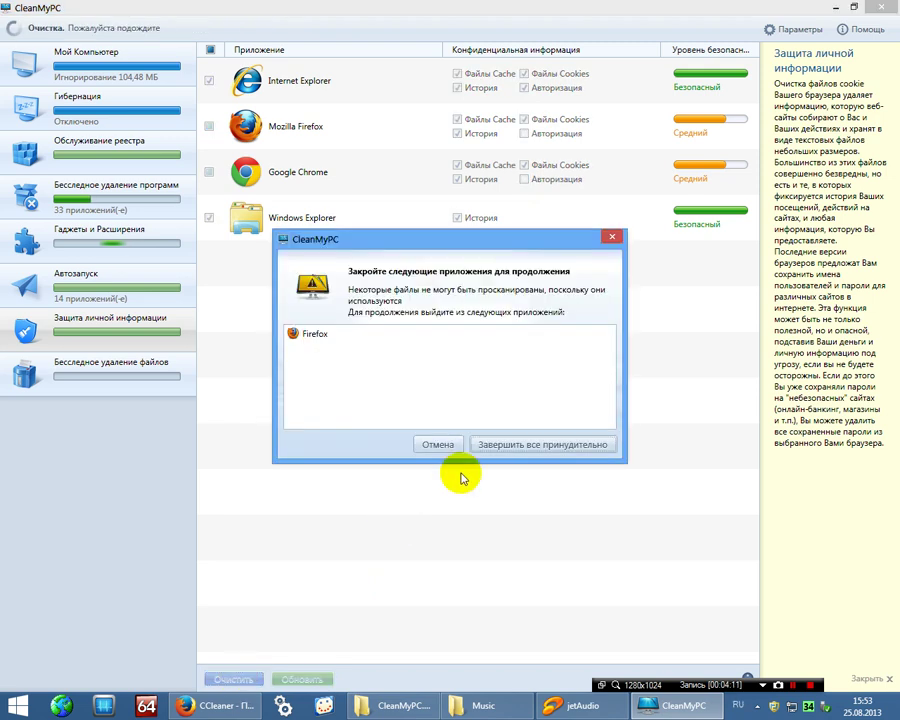
{"action": "left_click", "coordinate": [533, 448]}
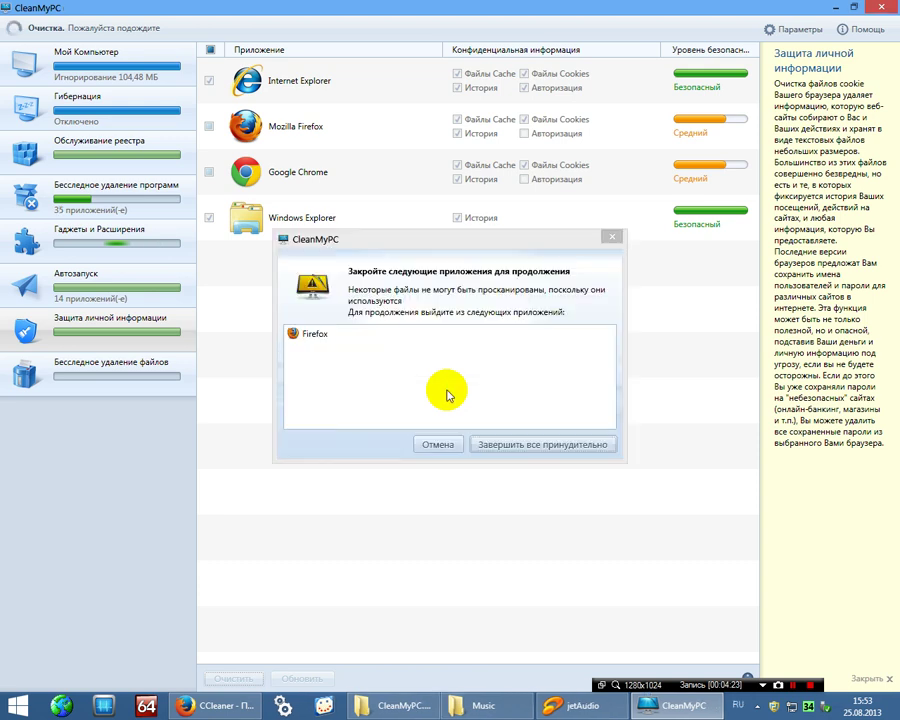
{"action": "key", "text": "alt+Tab"}
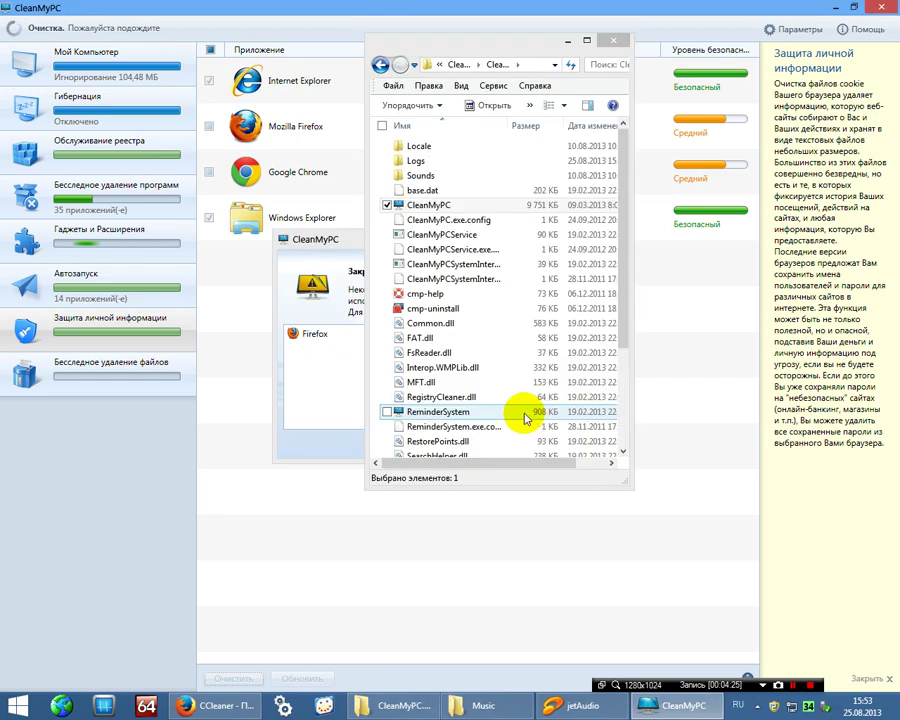
{"action": "left_click", "coordinate": [567, 41]}
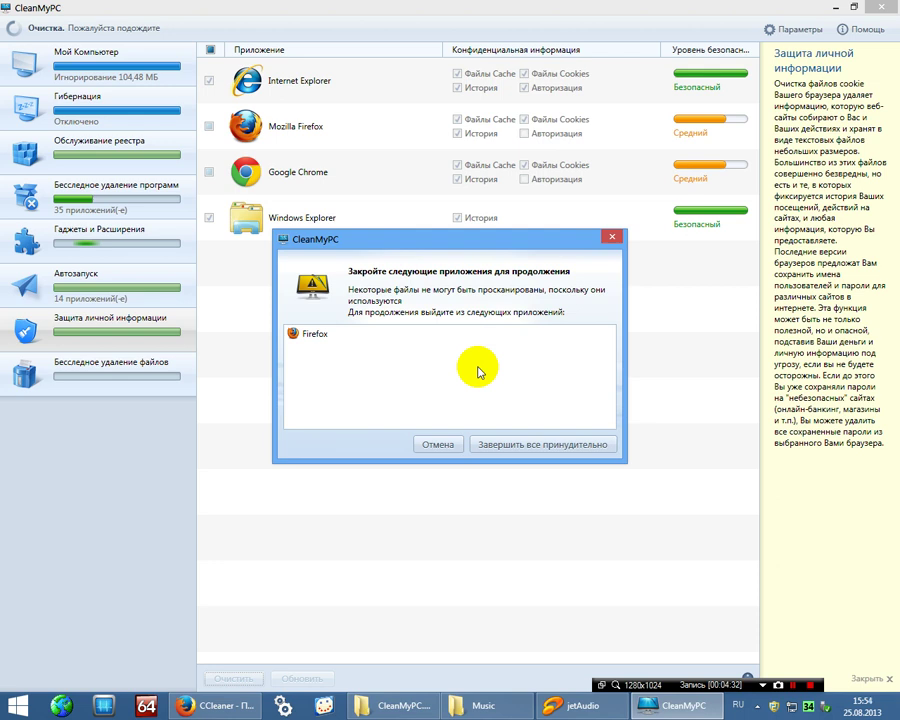
Switch to Firefox, close it with all its tabs, and dismiss CleanMyPC's request to close applications
{"action": "left_click", "coordinate": [215, 705]}
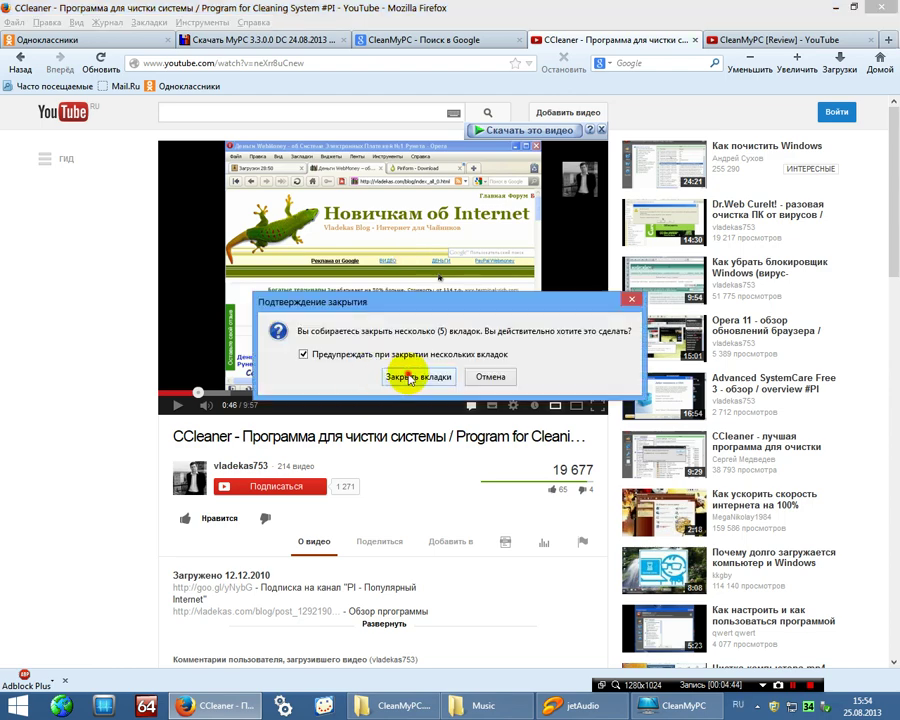
{"action": "left_click", "coordinate": [405, 376]}
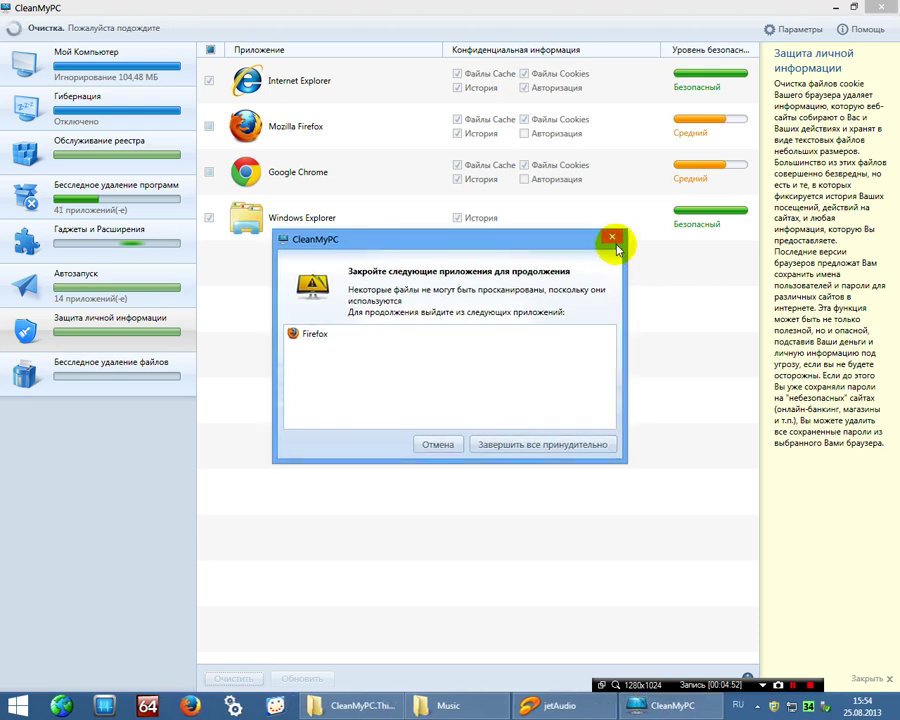
{"action": "left_click", "coordinate": [612, 238]}
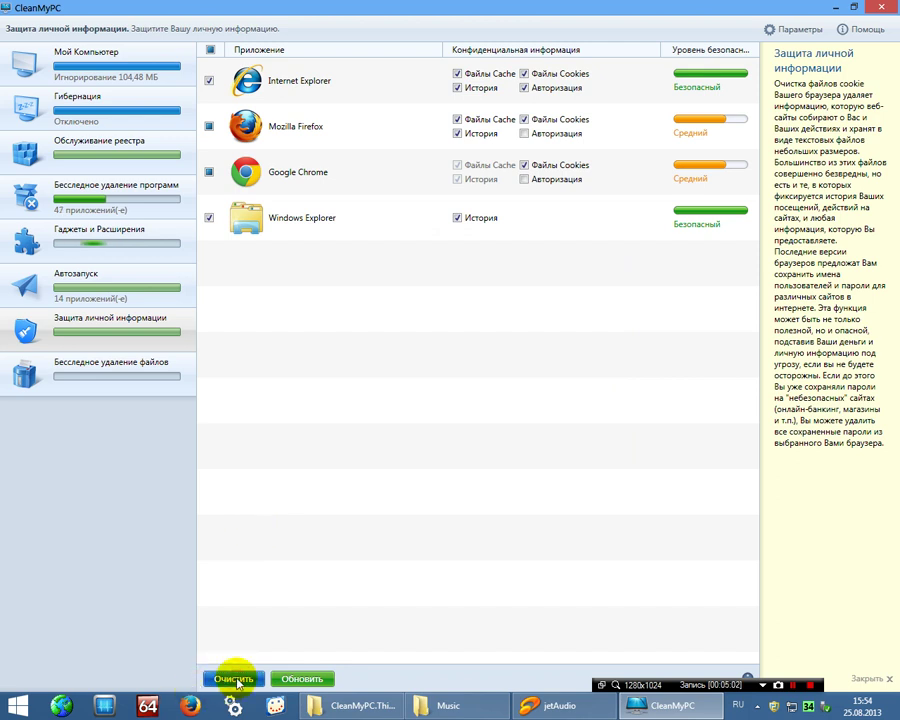
Clean the selected private data of the browsers and Windows Explorer, and refresh the list
{"action": "left_click", "coordinate": [237, 681]}
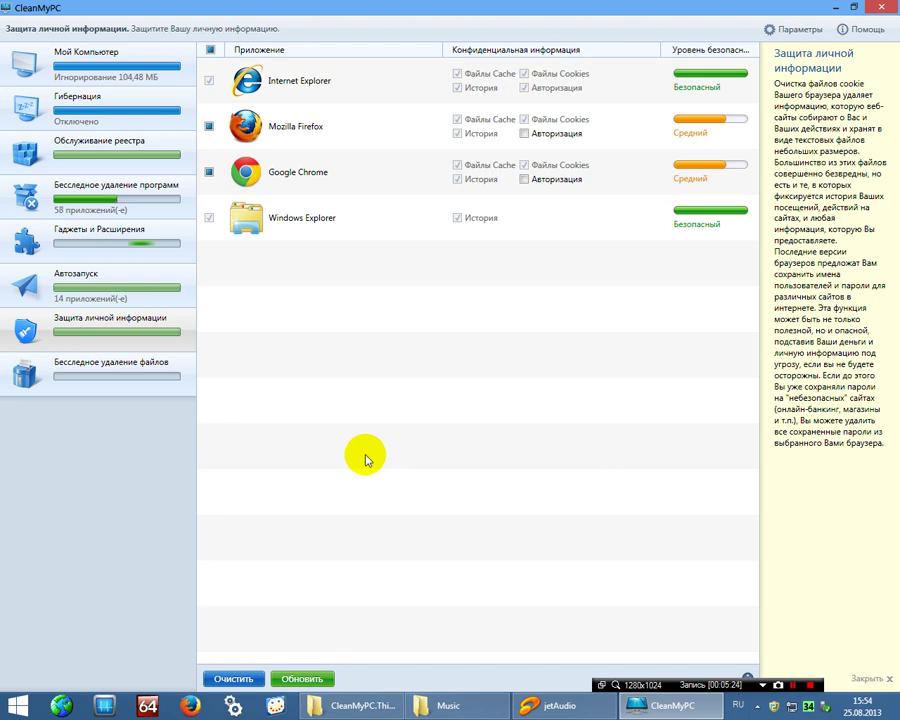
{"action": "left_click", "coordinate": [302, 677]}
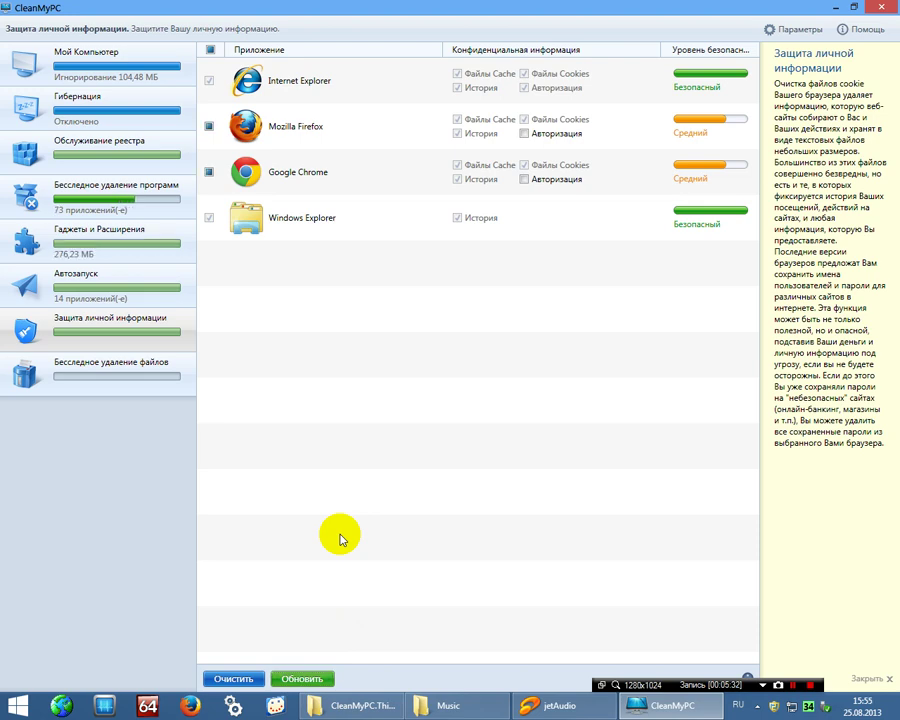
Revisit the My Computer cleaning summary and view the file shredder section with its options for choosing files or a folder
{"action": "left_click", "coordinate": [128, 63]}
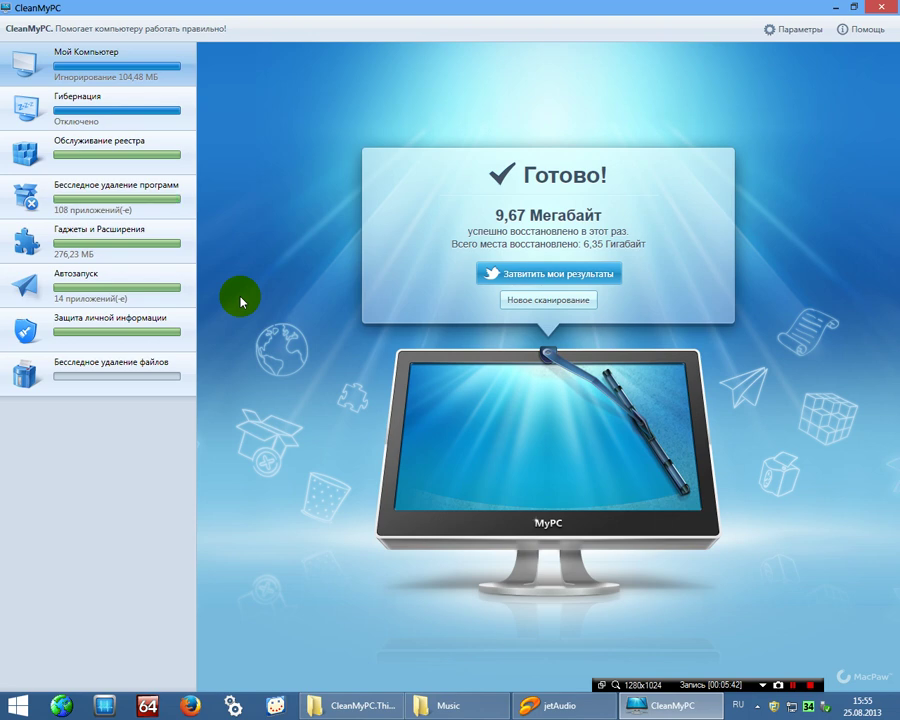
{"action": "left_click", "coordinate": [133, 373]}
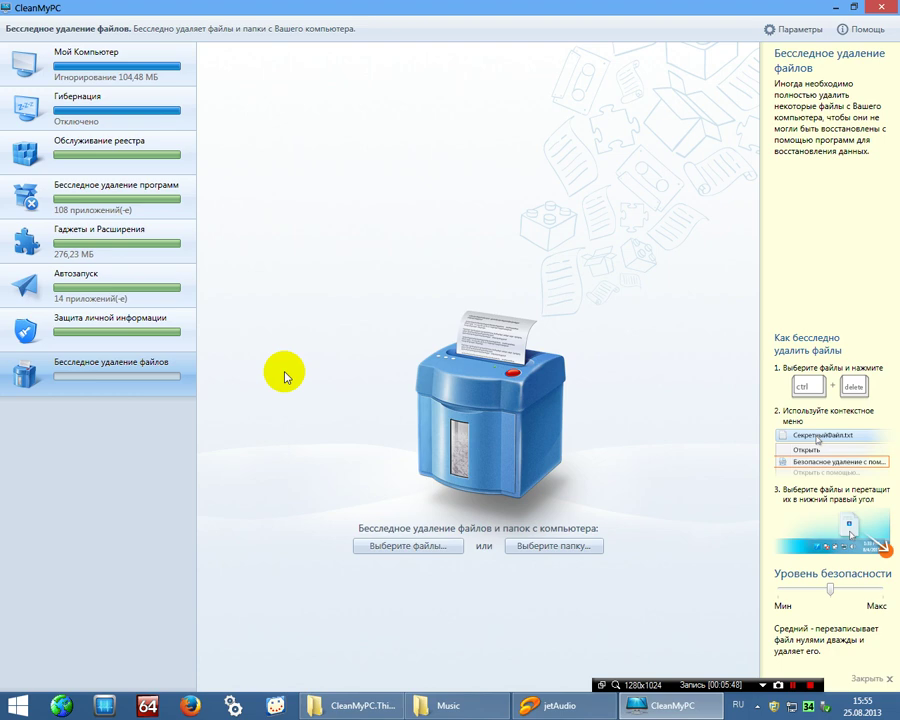
{"action": "left_click", "coordinate": [416, 569]}
{"action": "left_click", "coordinate": [571, 578]}
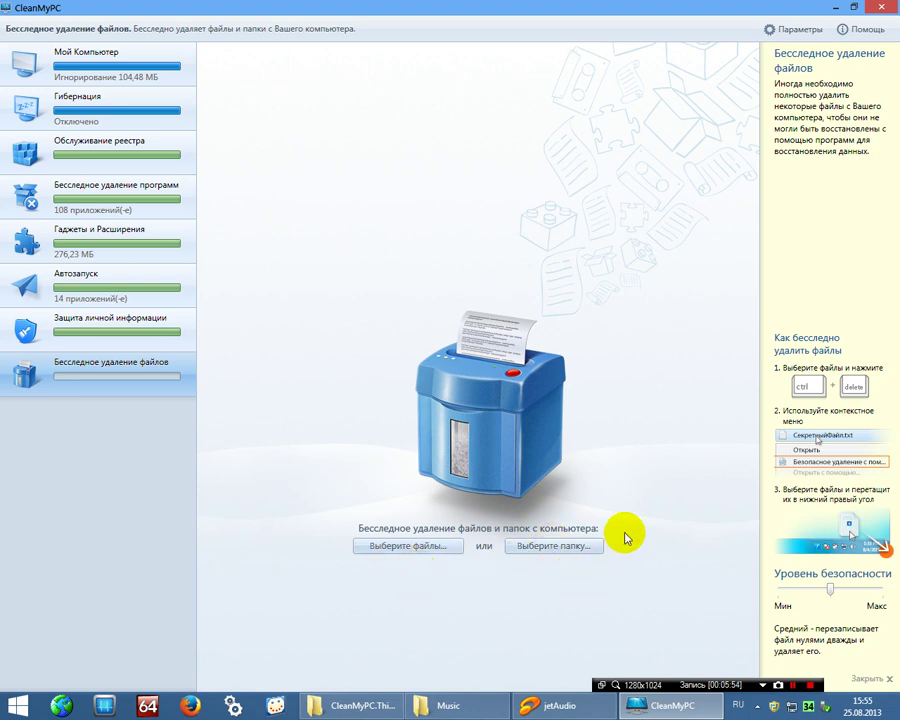